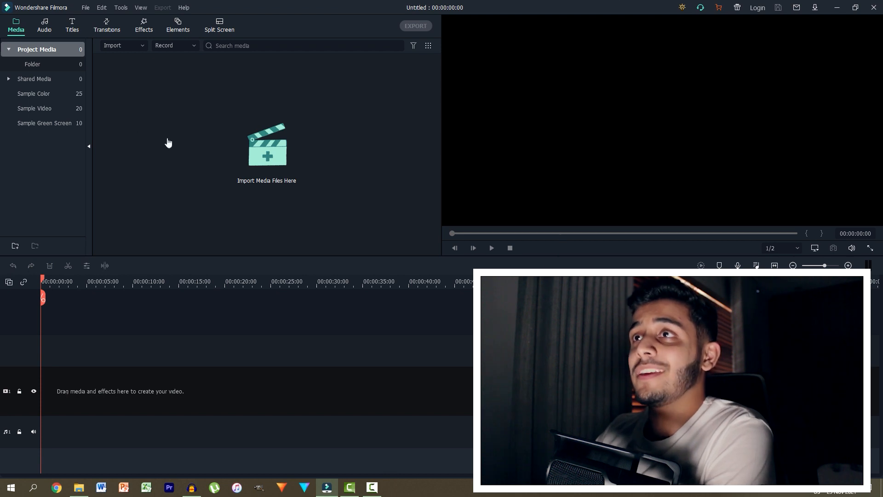
Browse for media to import in Movie Making Tools > Assets > Effect Packs > BlueFx 3D Ribbon Template > 3D Ribbon Universal > Universal.
left_click(243, 145)
left_click(160, 23)
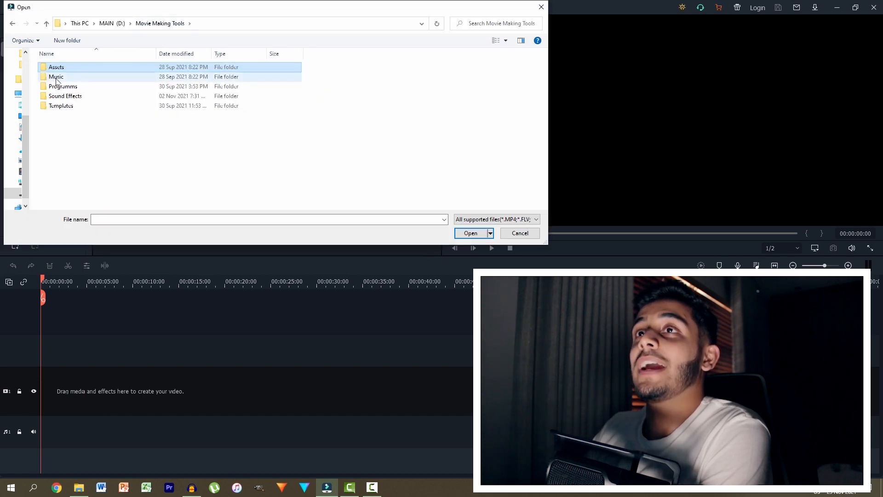
double_click(60, 68)
double_click(60, 75)
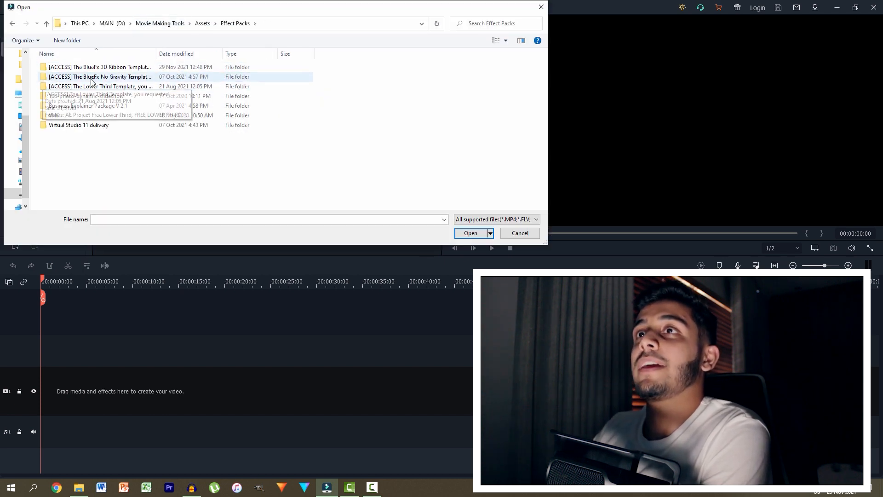
double_click(106, 68)
double_click(59, 69)
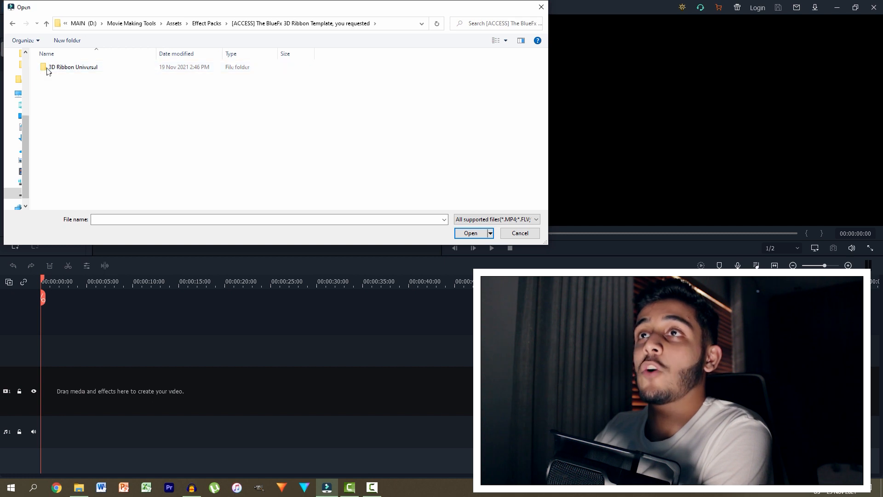
double_click(46, 67)
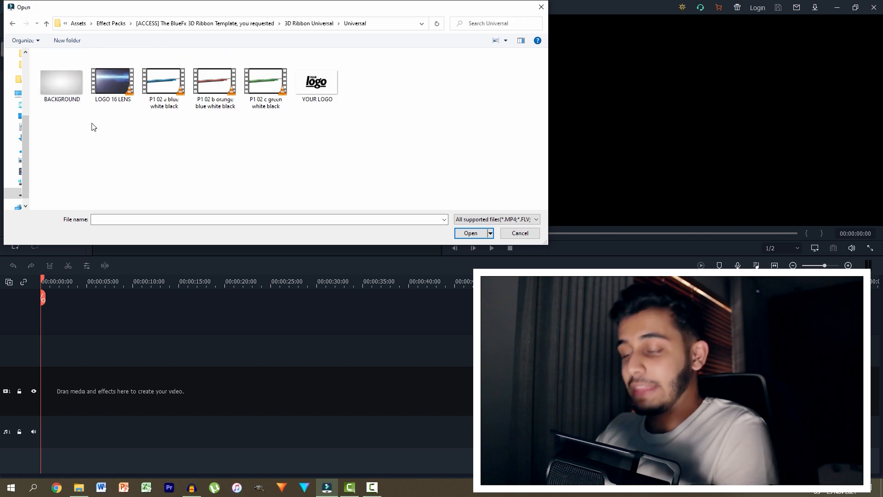
Import the files BACKGROUND, LOGO 16 LENS and P1 02 a blue white black into the project media.
left_click(72, 97)
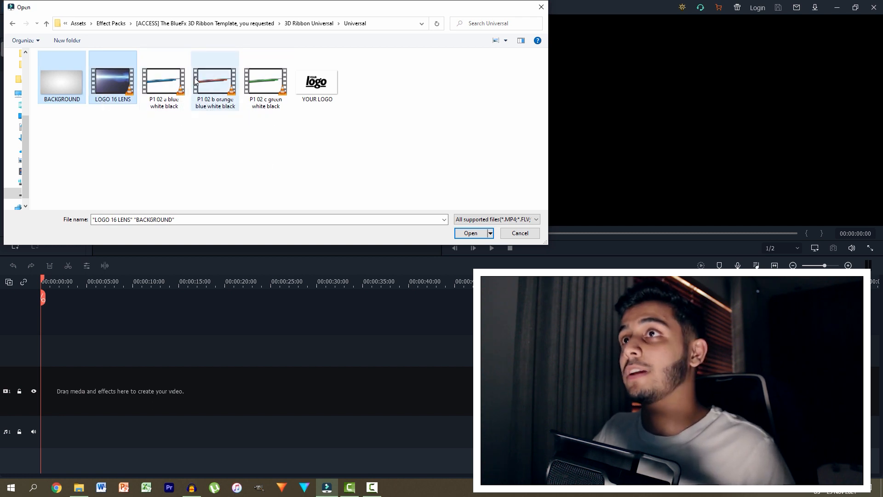
left_click(166, 89, "ctrl")
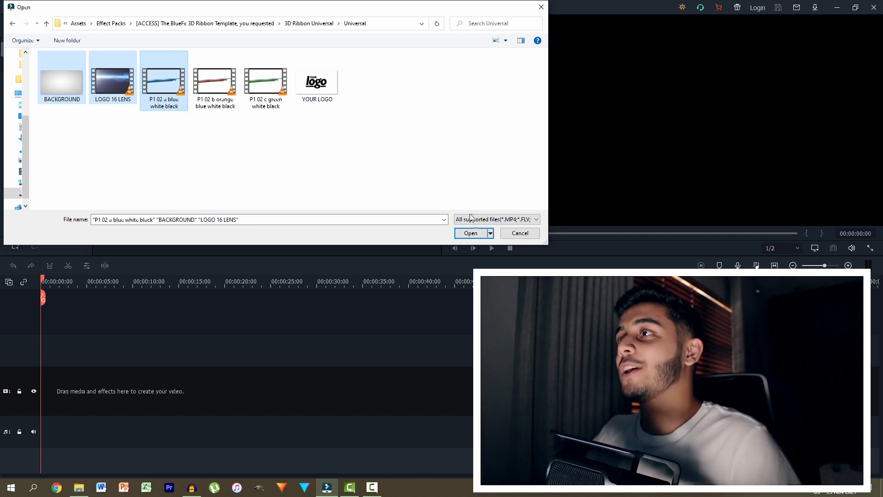
left_click(470, 233)
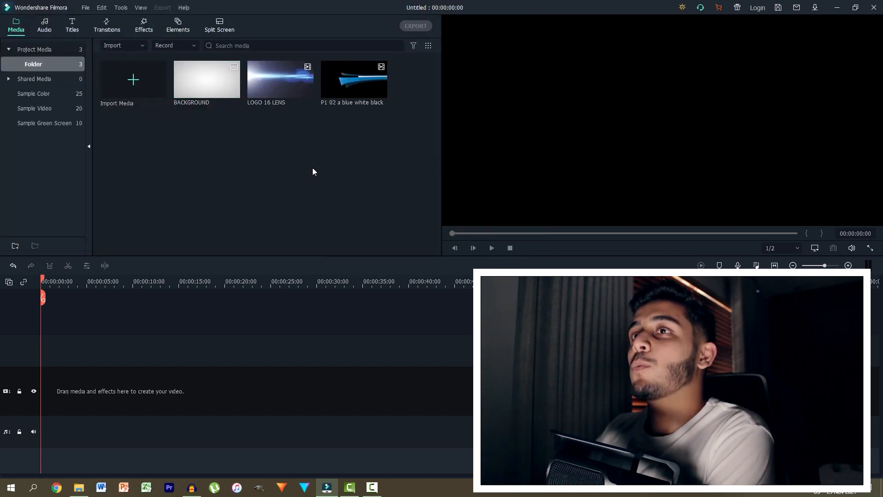
Place BACKGROUND on video track 2 and P1 02 a blue white black above it at the timeline start, keeping project settings 1920 x 1080 25fps.
left_click_drag(203, 89, 205, 146)
left_click_drag(184, 218, 44, 345)
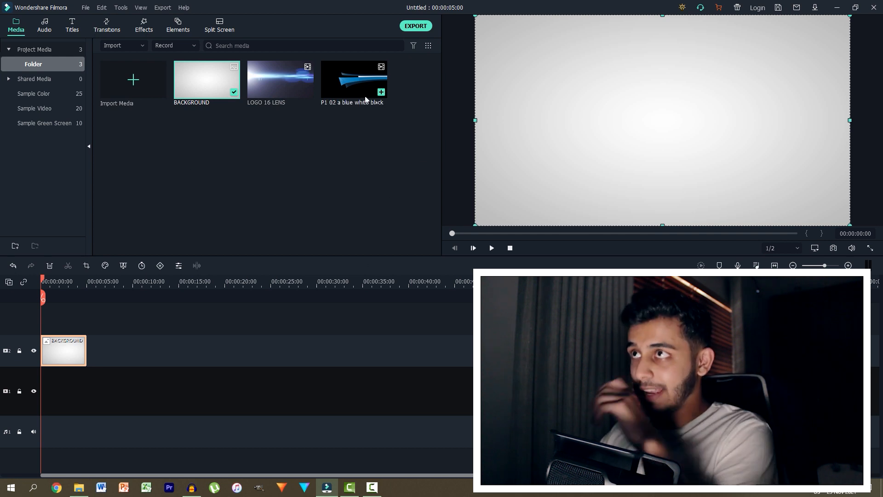
left_click(353, 86)
left_click_drag(171, 260, 41, 319)
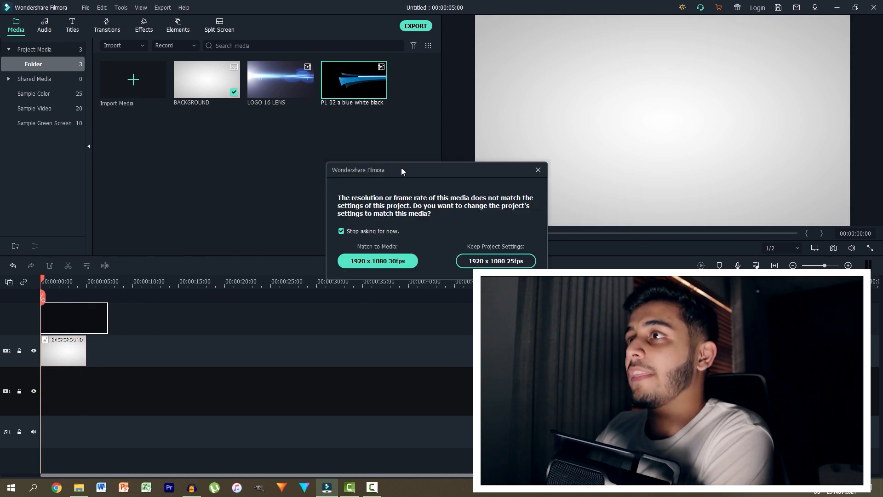
left_click(483, 261)
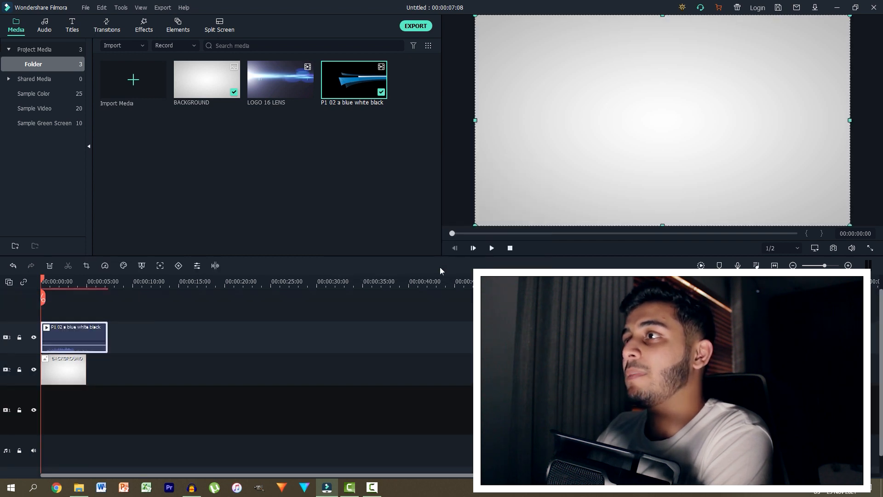
Play the ribbon animation over the background and return the playhead to 00:00:02:21.
left_click(490, 249)
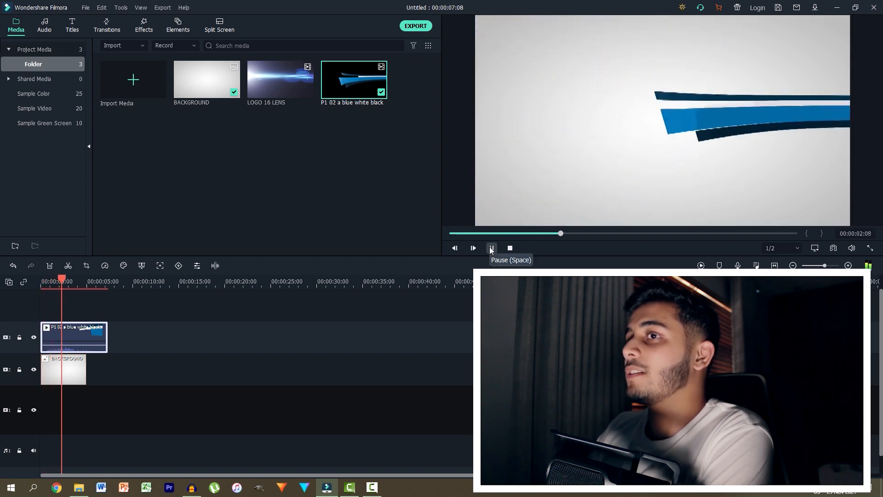
left_click(491, 248)
left_click_drag(615, 233, 585, 234)
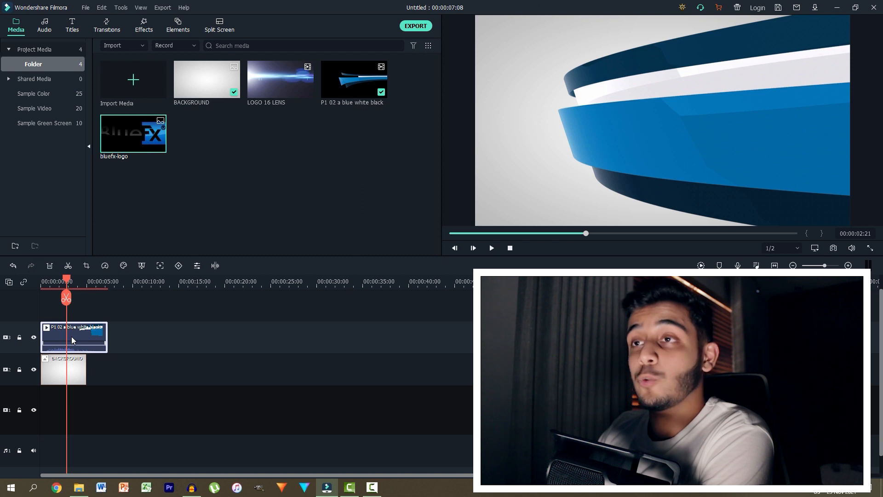
Place bluefx-logo between the ribbon and background clips and trim its beginning to 00:00:03:03.
left_click_drag(72, 340, 40, 376)
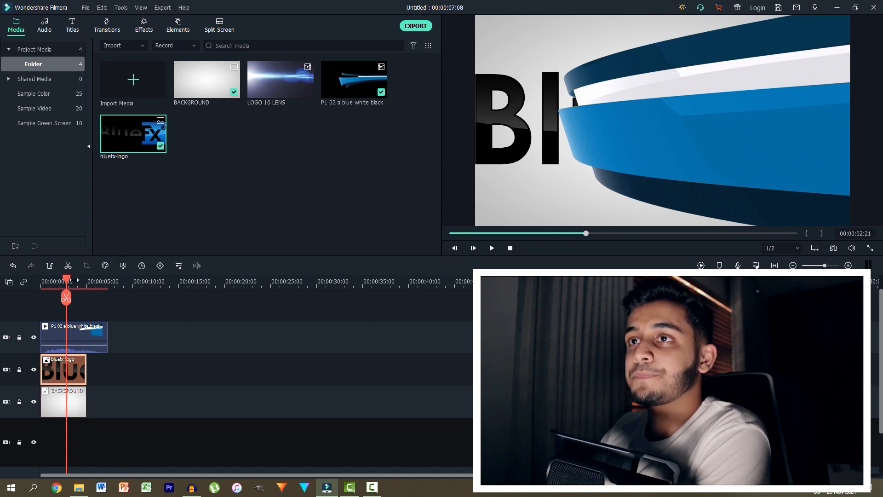
mouse_move(68, 281)
left_mouse_down()
mouse_move(27, 282)
mouse_move(70, 285)
left_mouse_up()
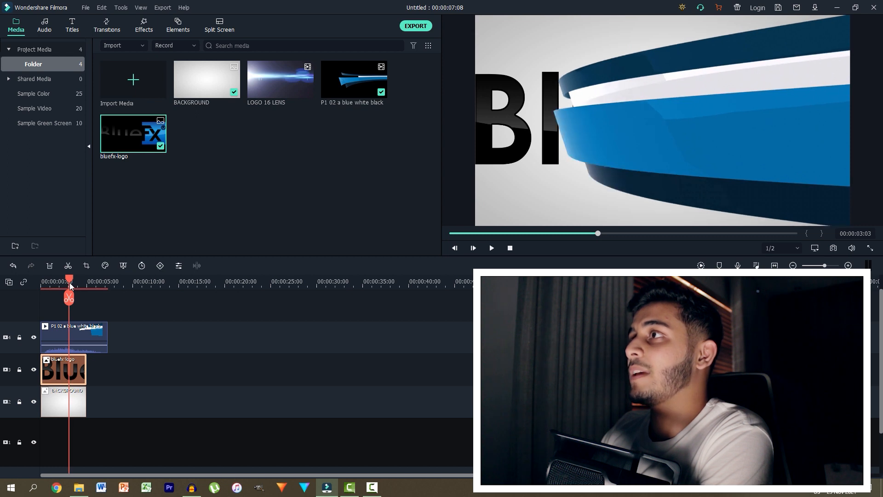
left_click_drag(40, 368, 77, 374)
Scale the bluefx-logo clip to about 45.86% and play the sequence from the start to check the result.
double_click(77, 373)
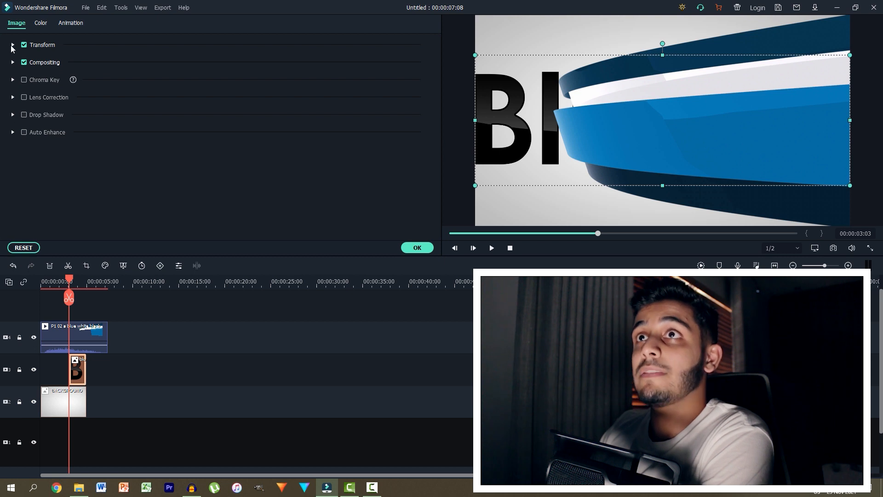
left_click(12, 46)
left_click_drag(189, 105, 169, 107)
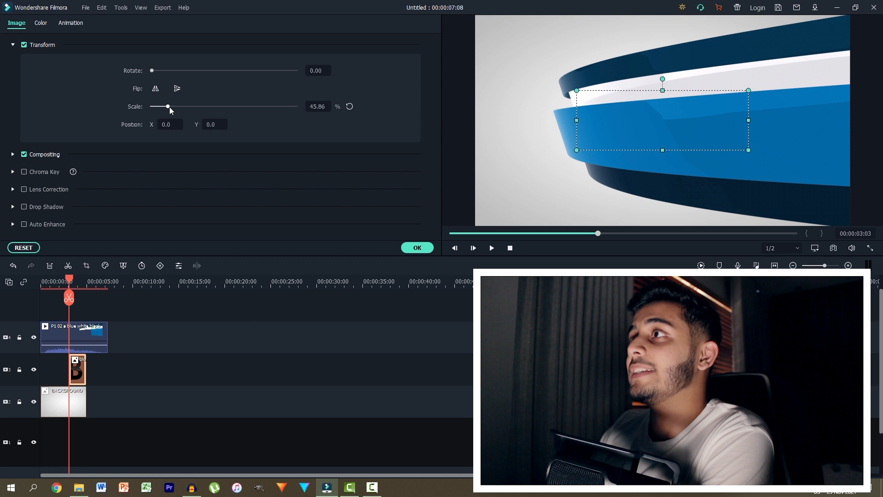
left_click_drag(63, 280, 40, 280)
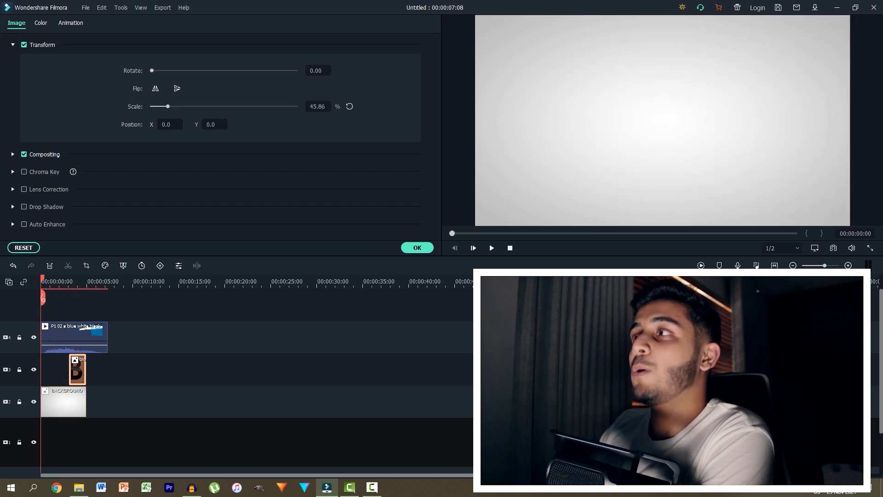
left_click(492, 249)
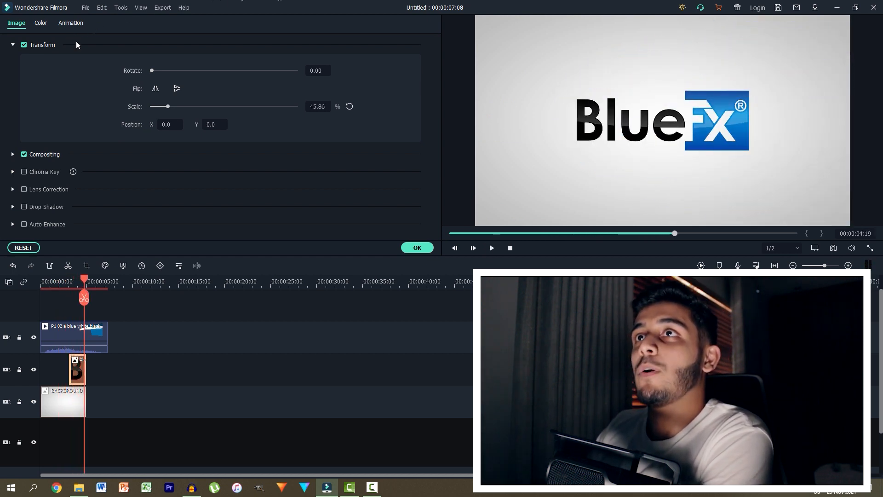
left_click(426, 250)
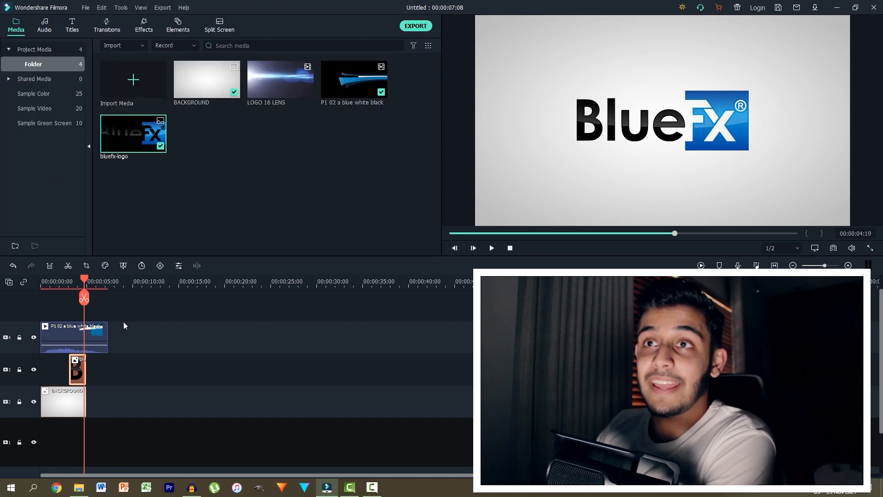
Play the composition from near its beginning to review the ribbon's logo reveal.
left_click_drag(85, 282, 43, 279)
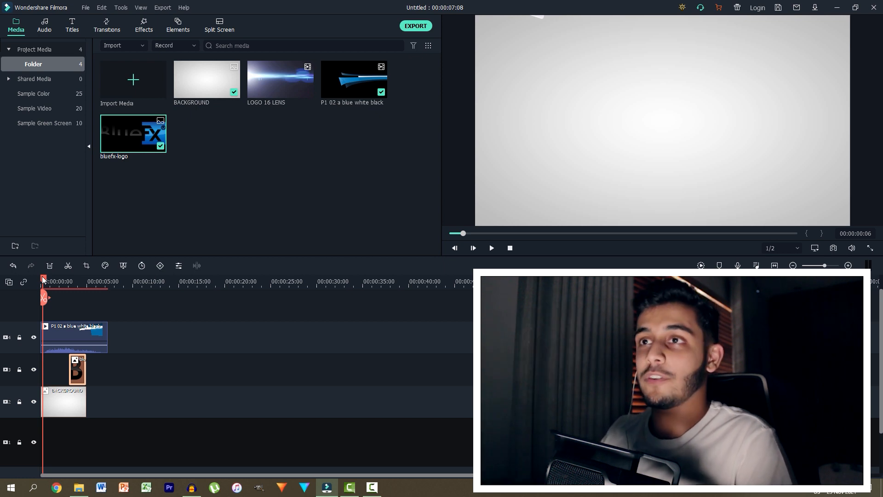
key("space")
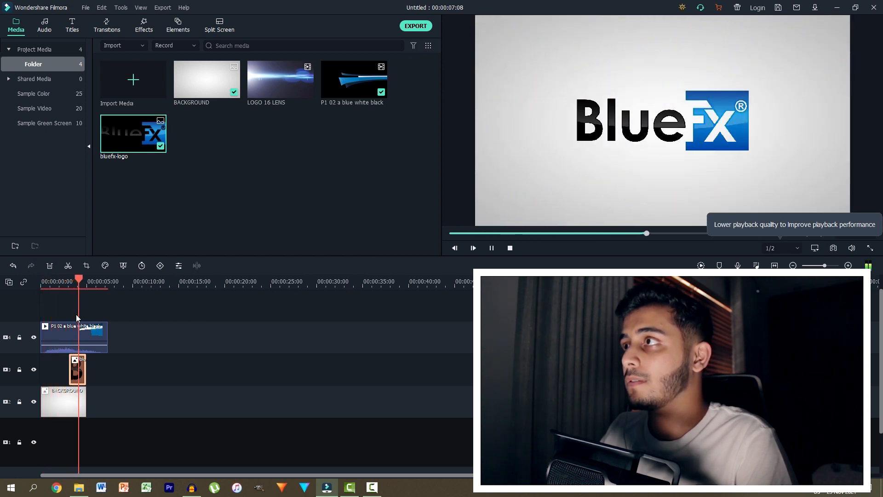
key("space")
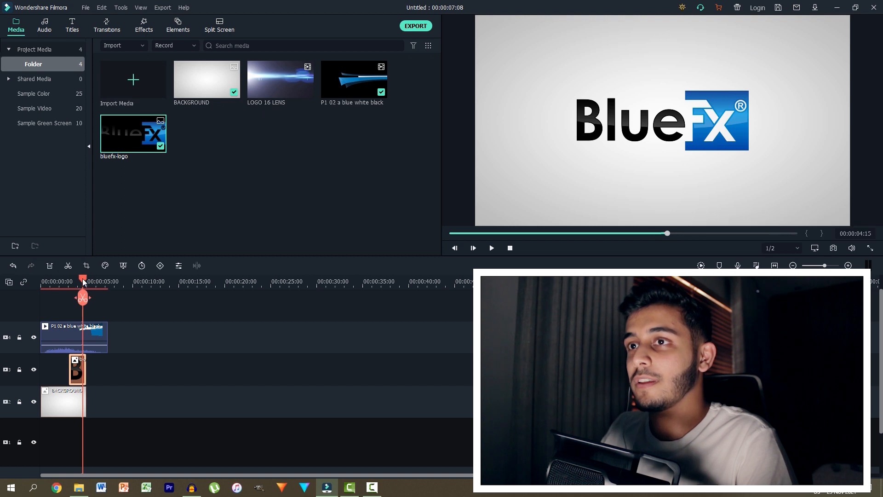
Add the Basic 1 plain text title on a new track above the ribbon clip, starting at 00:00:04:12.
left_click_drag(82, 282, 80, 279)
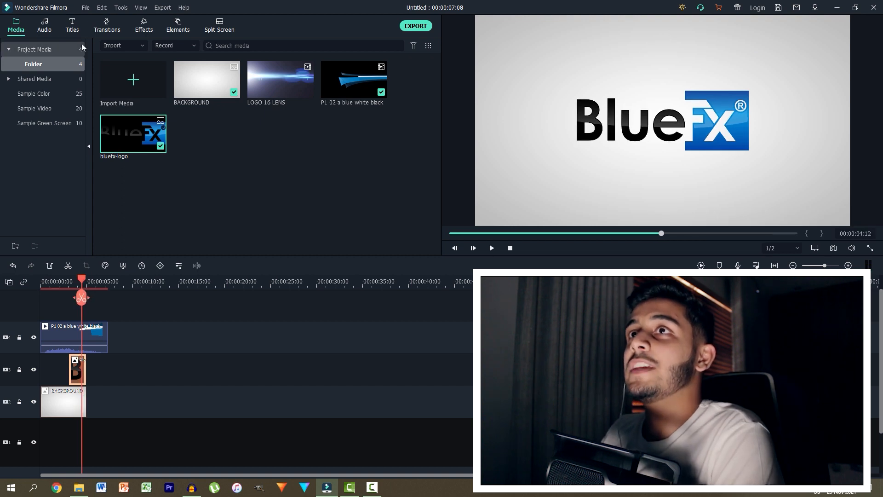
left_click(73, 26)
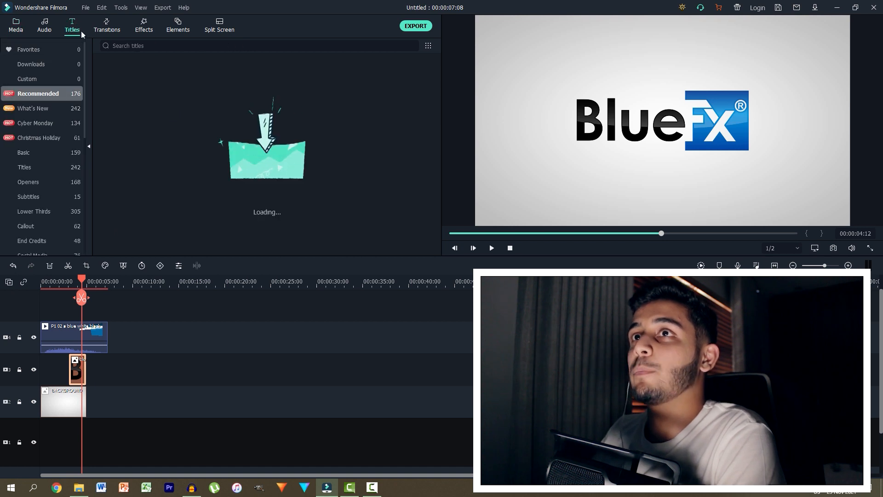
left_click(41, 154)
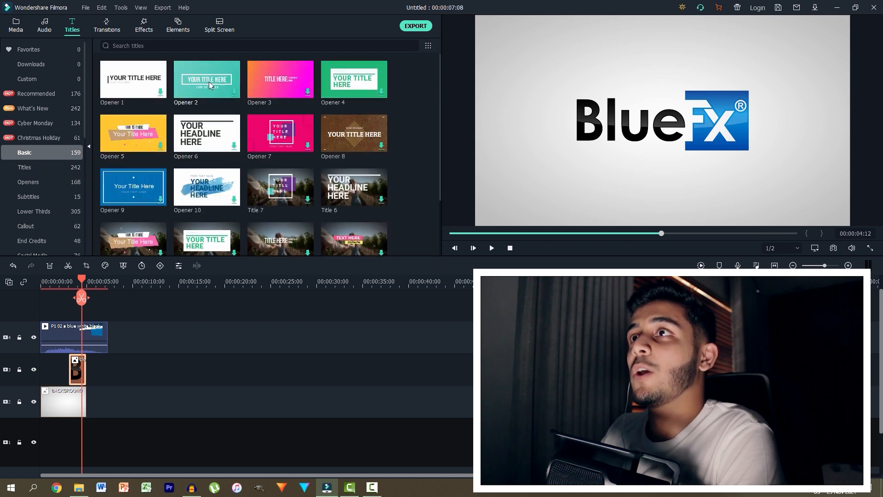
left_click(33, 164)
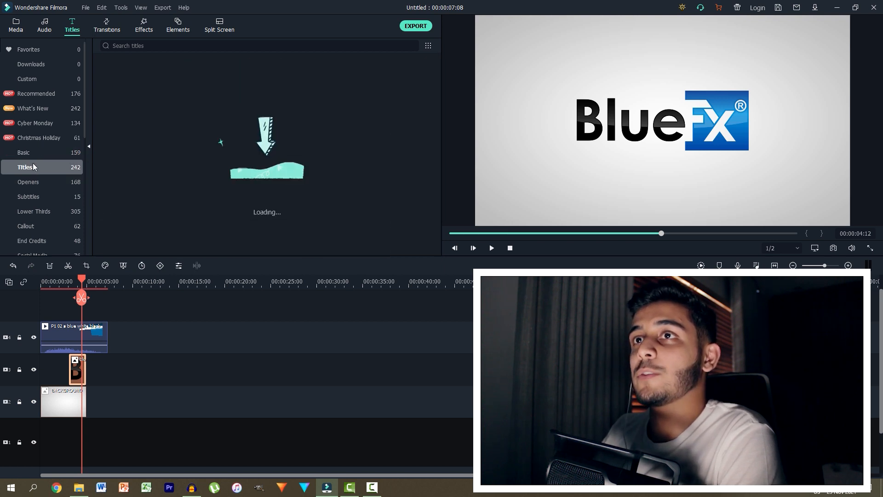
scroll(29, 185, "down", 5)
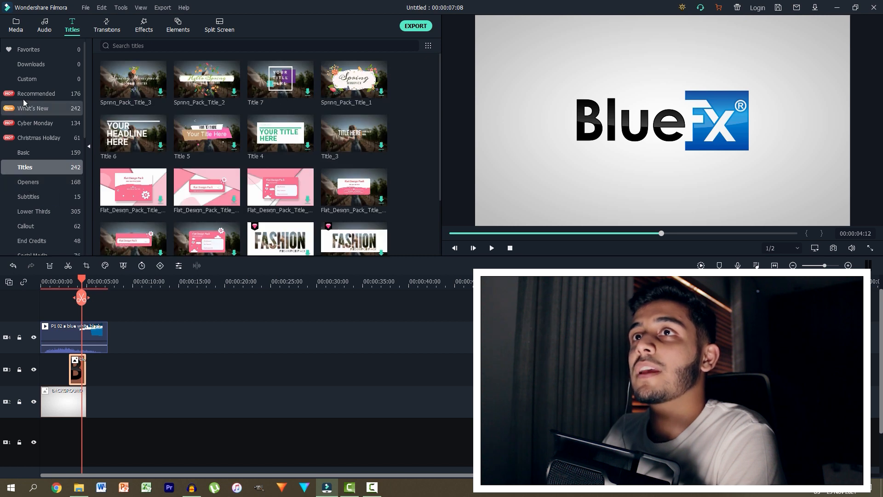
left_click(19, 182)
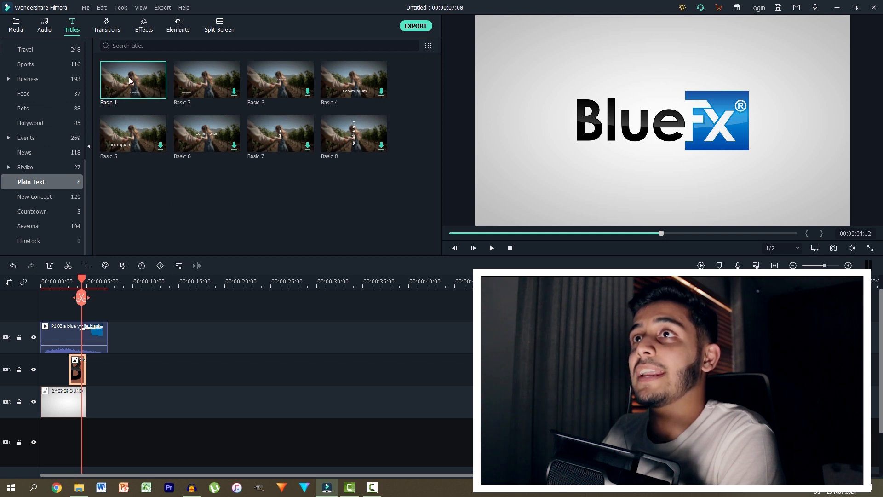
left_click_drag(158, 91, 121, 320)
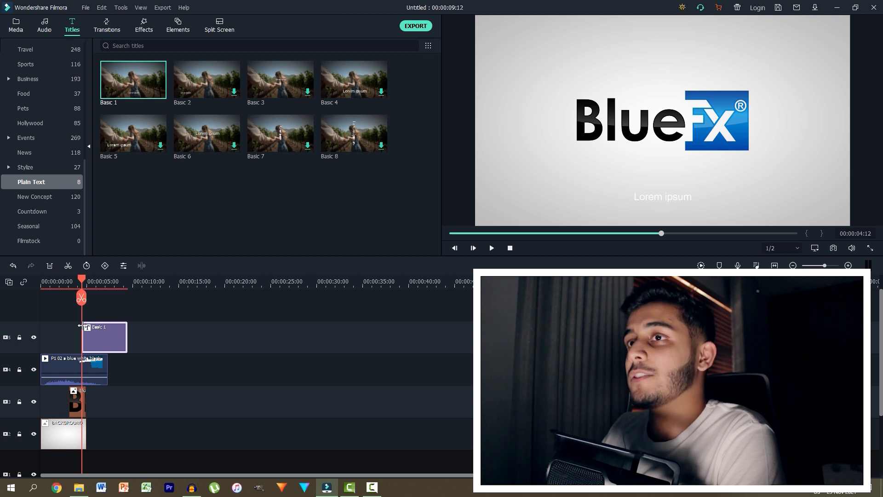
Enlarge the Basic 1 title and position it centred just below the BlueFx logo.
double_click(103, 340)
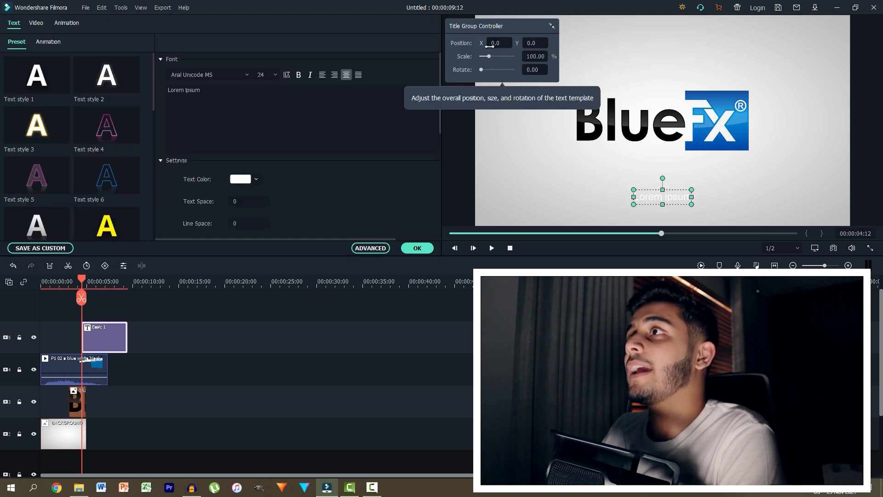
left_click_drag(488, 57, 495, 56)
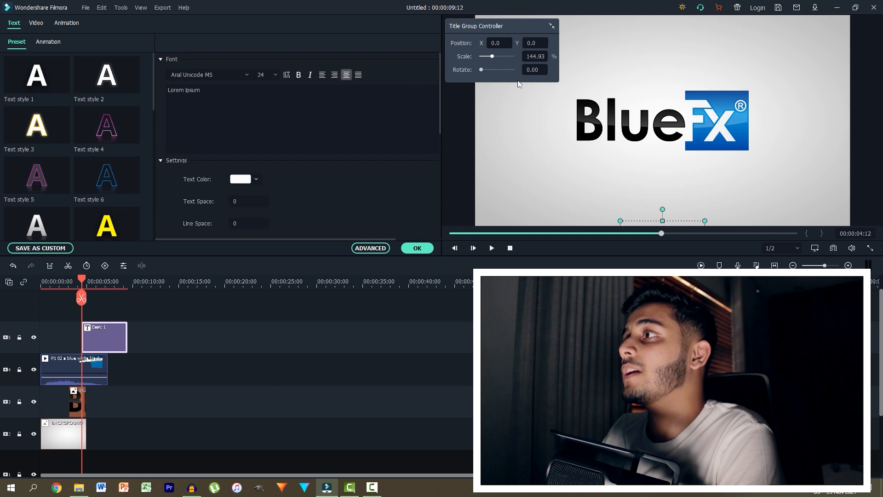
left_click_drag(662, 221, 668, 134)
left_click_drag(492, 56, 505, 57)
left_click_drag(667, 204, 666, 151)
left_click(552, 26)
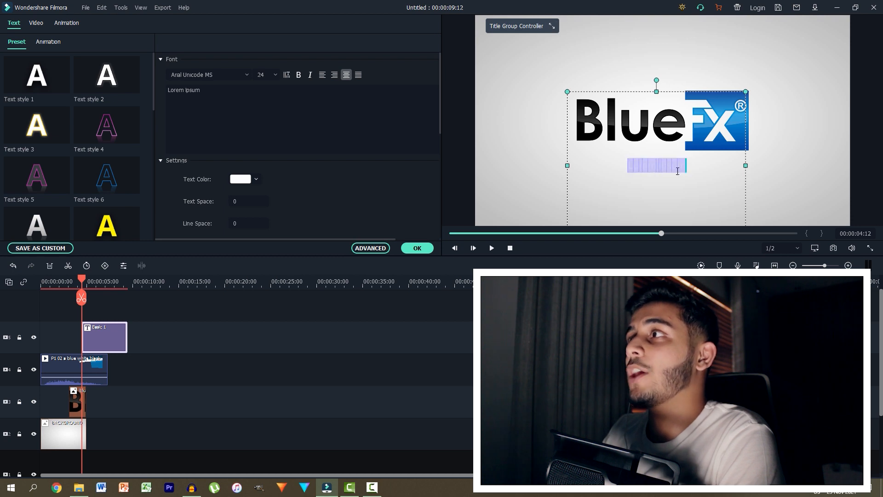
Replace the placeholder text of the title below the logo with "Free Templates for All".
left_click(653, 170)
left_click_drag(686, 166, 630, 168)
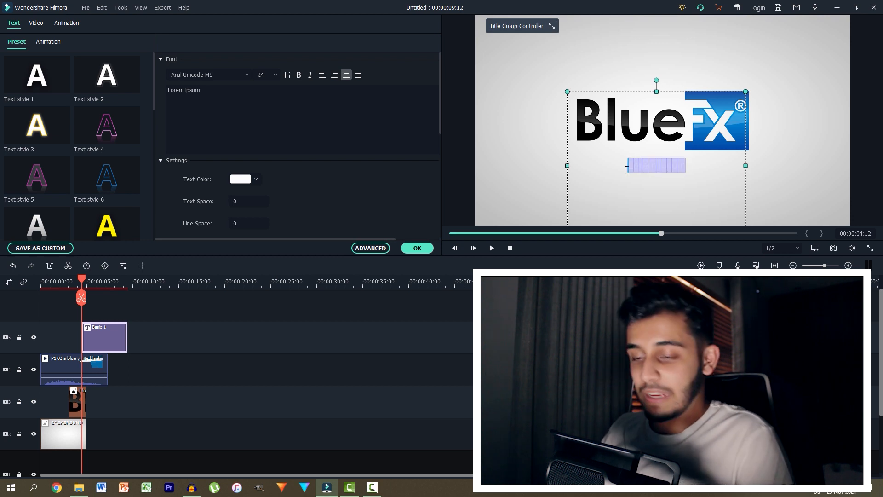
key("Caps_Lock")
type("Fr")
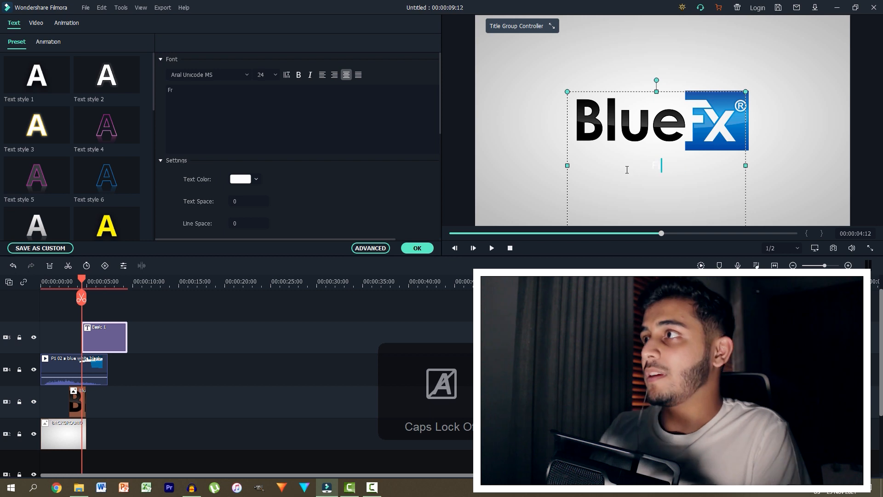
type("ee")
key("Caps_Lock")
type("Templates for")
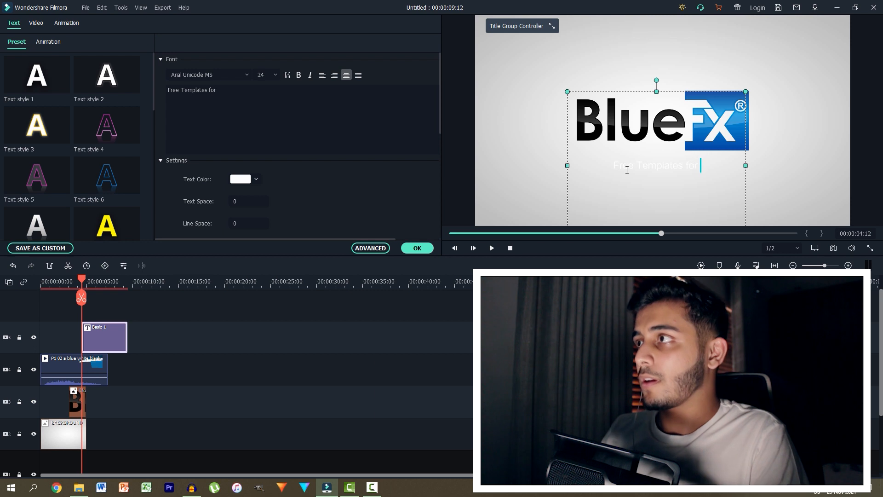
key("Caps_Lock")
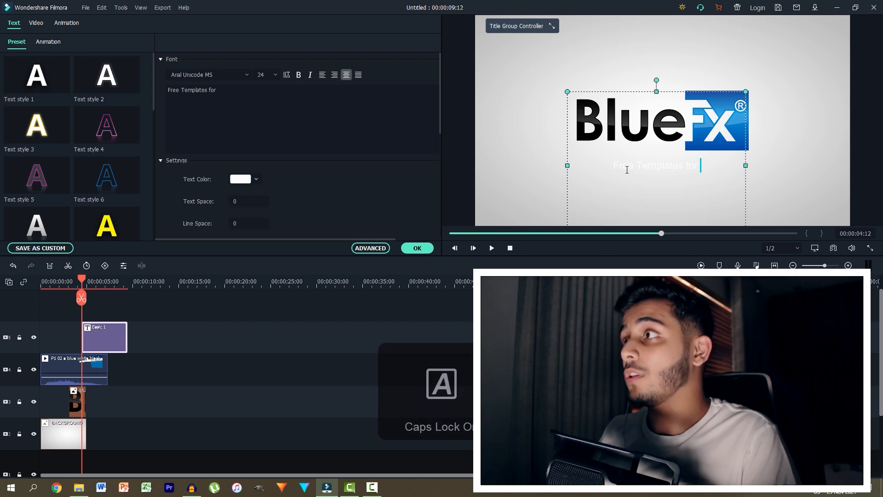
type("All")
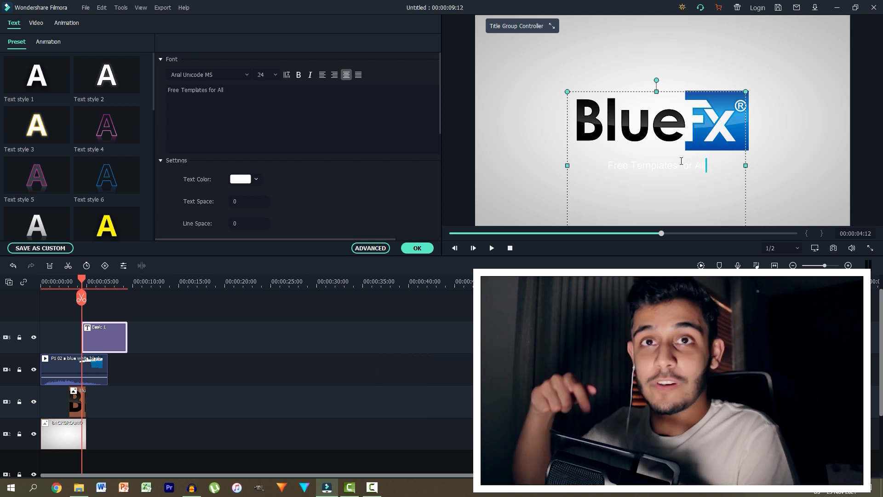
Select the tagline text and set its text color to black.
left_click_drag(709, 170, 606, 169)
left_click(616, 166)
left_click(241, 181)
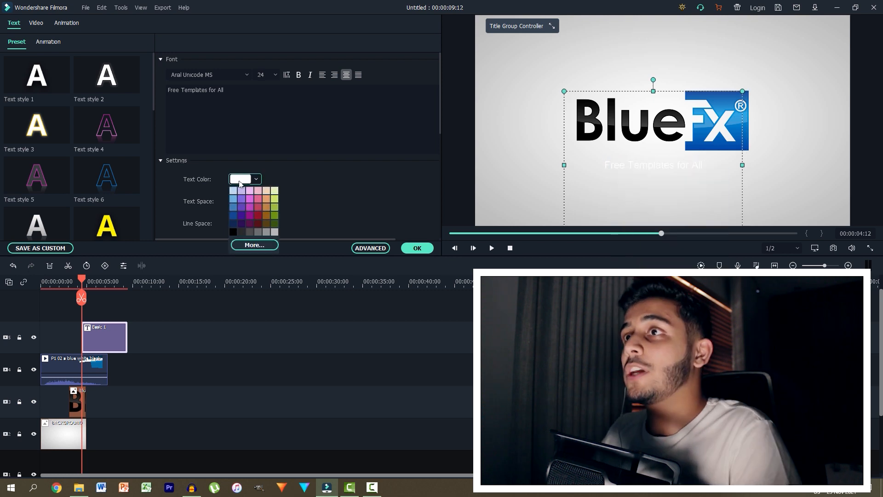
left_click(233, 232)
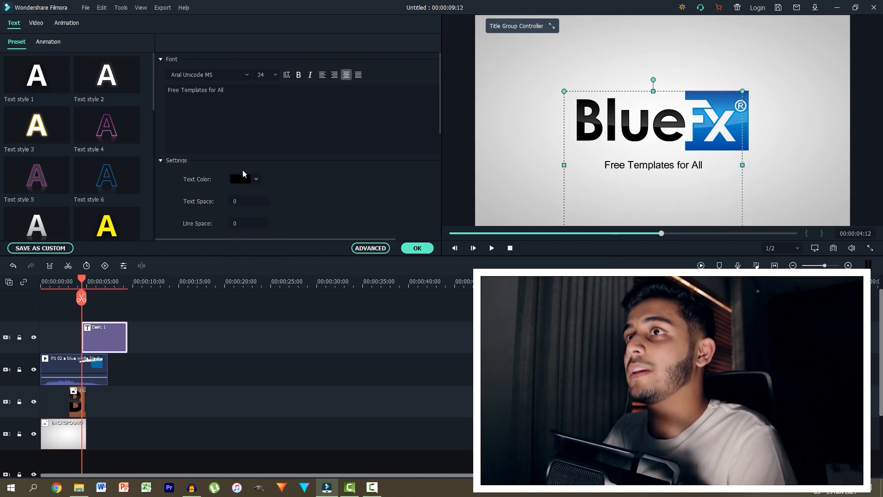
Change the tagline's font to Gotham Black and nudge the text back to centre under the logo.
left_click(220, 76)
type("gotham Black")
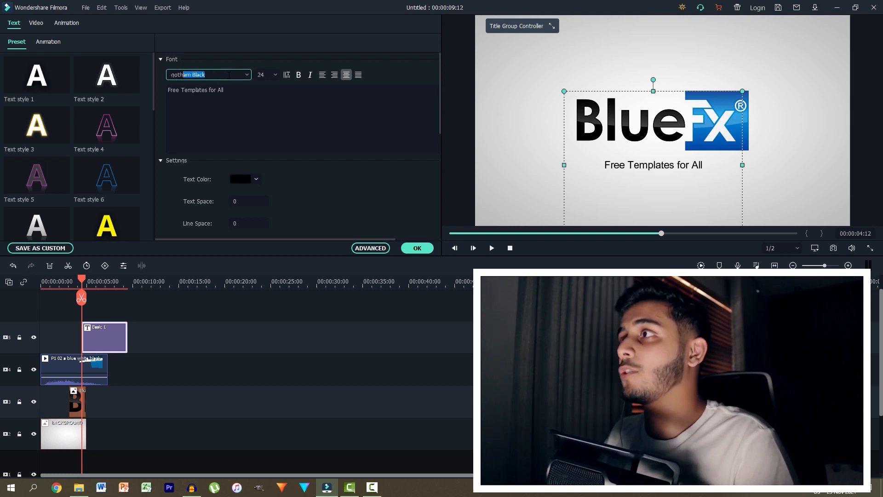
key("Return")
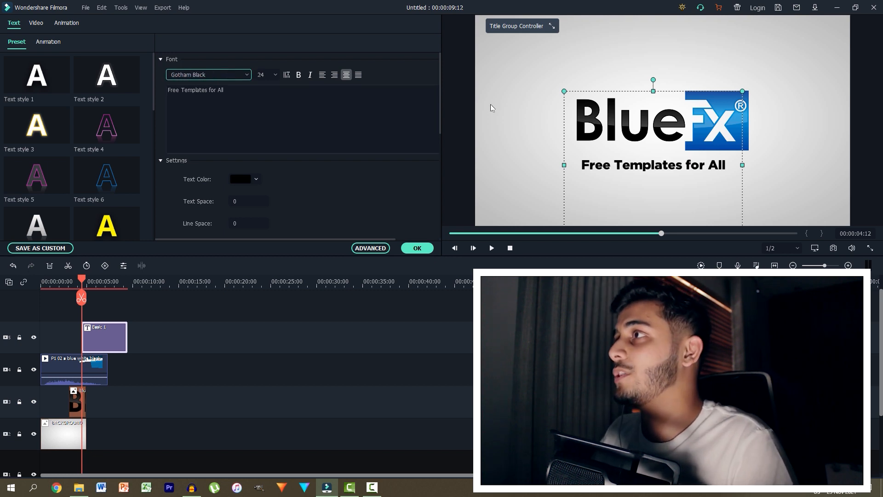
left_click_drag(634, 169, 636, 169)
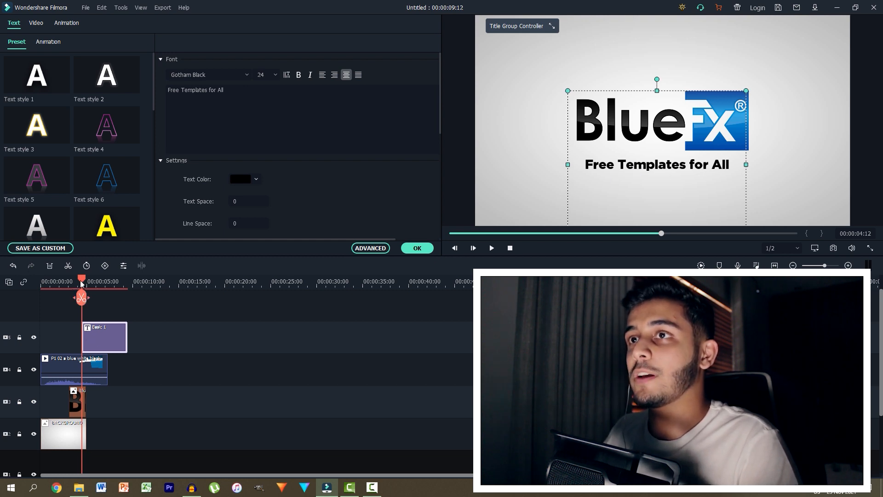
Play the composition from the start to review the tagline, and return the playhead to about the title clip's start.
left_click_drag(81, 281, 17, 287)
key("space")
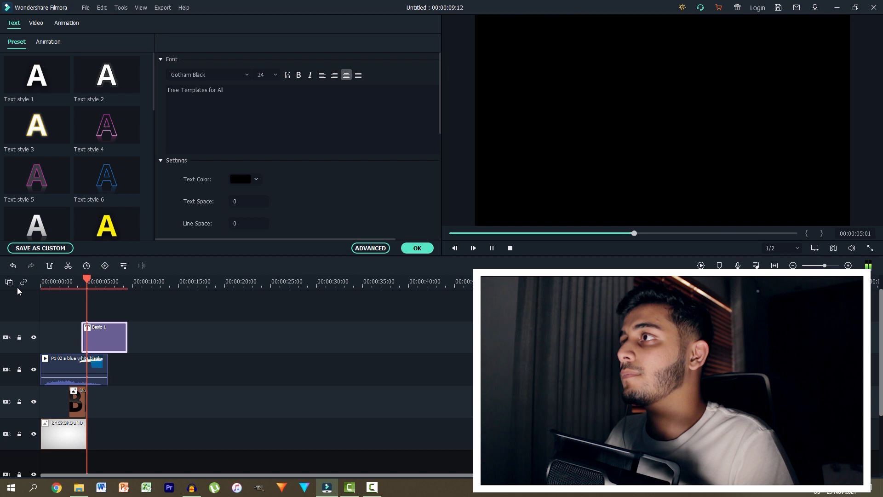
key("space")
left_click_drag(91, 281, 83, 282)
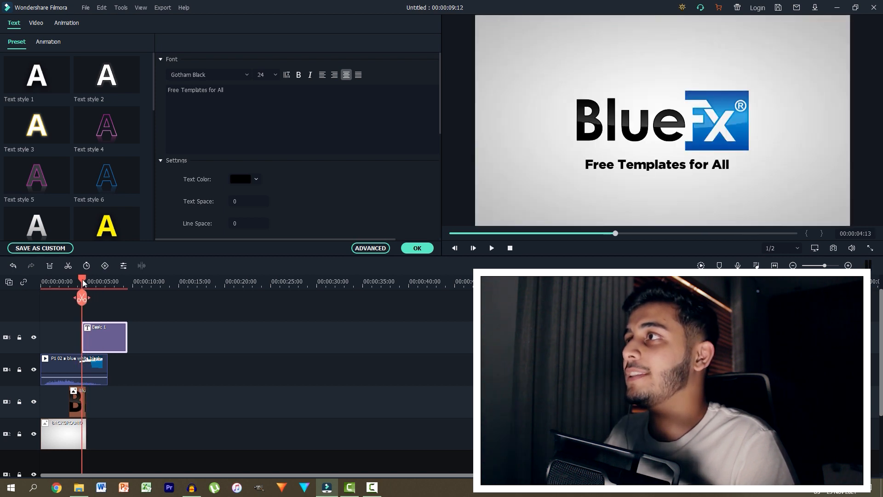
Apply the LinearWipe text animation to the tagline and play the sequence from just before the title.
left_click(42, 45)
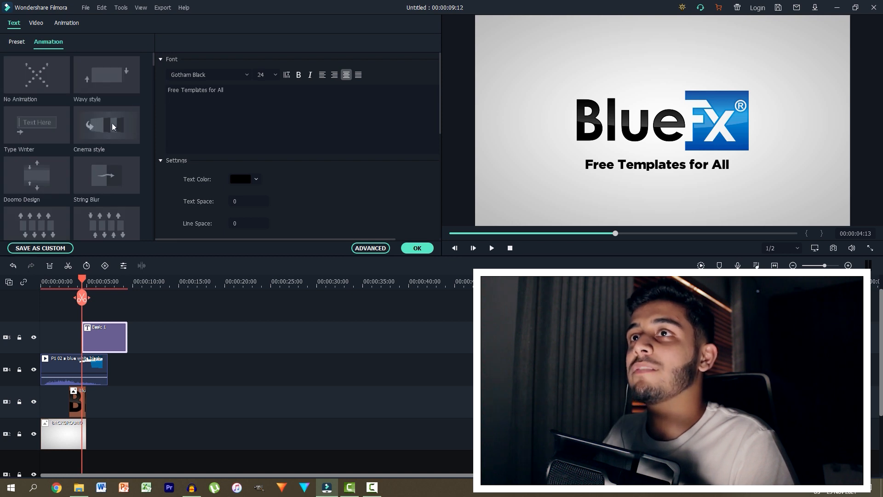
scroll(52, 175, "down", 5)
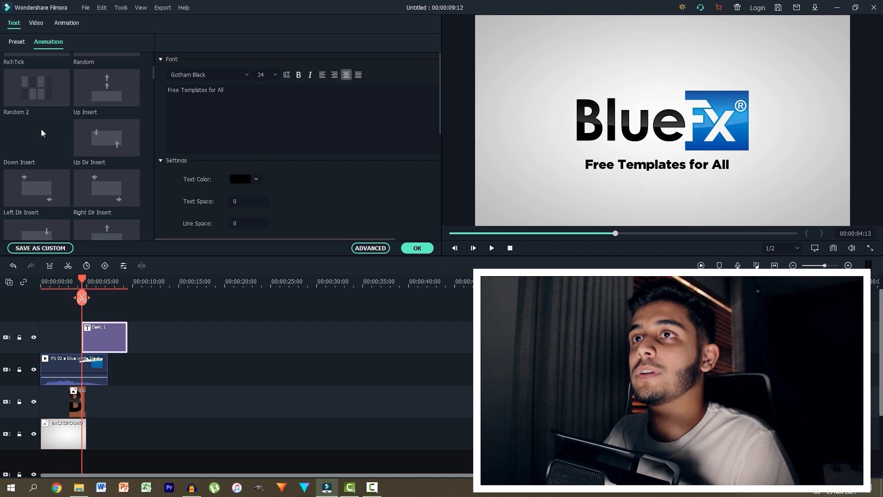
scroll(41, 187, "down", 5)
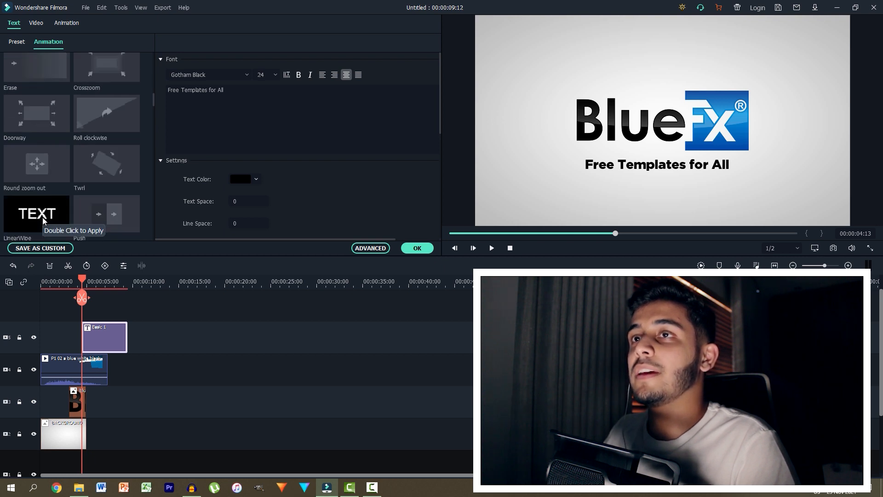
left_click(43, 217)
left_click_drag(82, 298, 74, 298)
key("space")
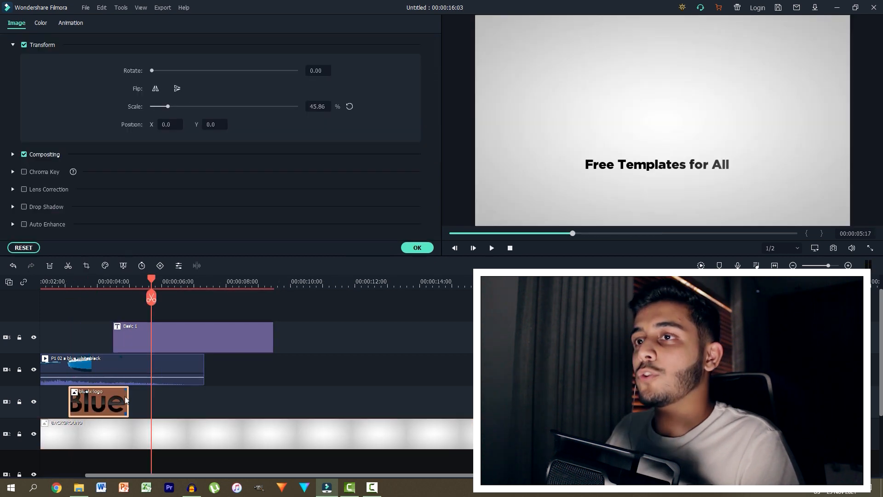
Extend the bluefx-logo clip and trim the BACKGROUND and Basic 1 clips so all end with the ribbon clip at 00:00:07:08.
left_click_drag(131, 400, 204, 401)
left_click(205, 434)
left_click_drag(469, 434, 203, 434)
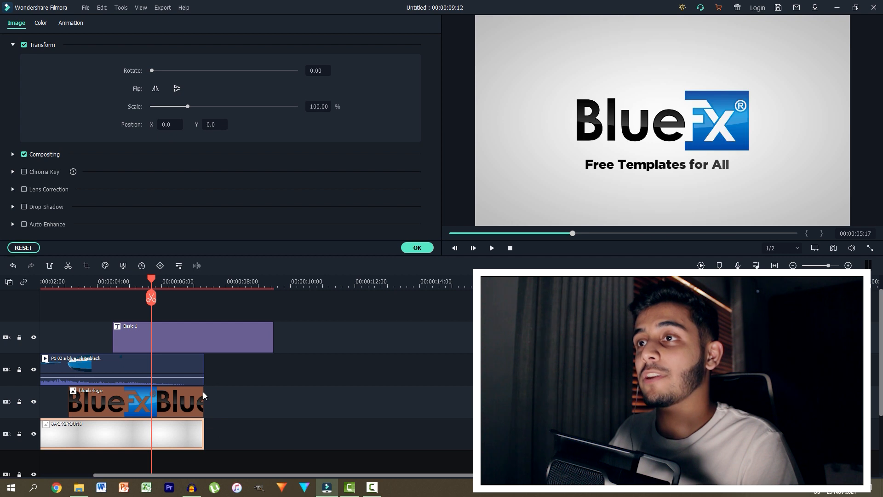
left_click(198, 374)
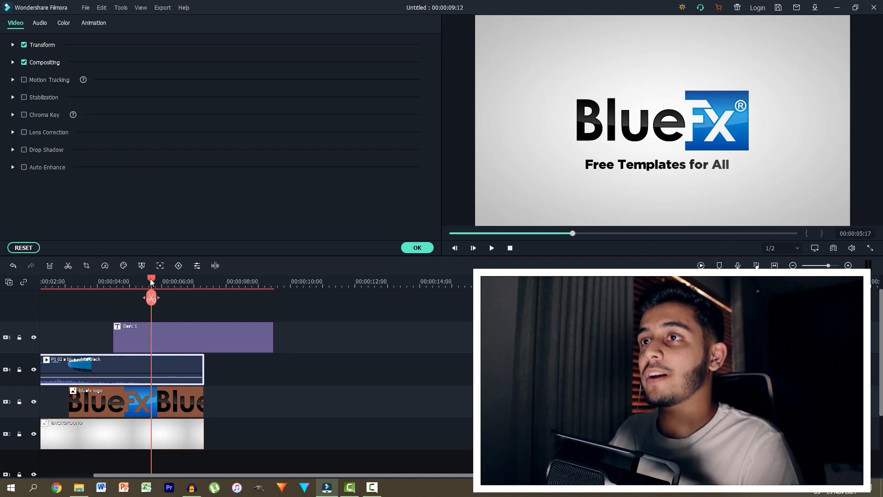
left_click_drag(151, 282, 68, 279)
left_click(272, 335)
left_click_drag(274, 332, 204, 331)
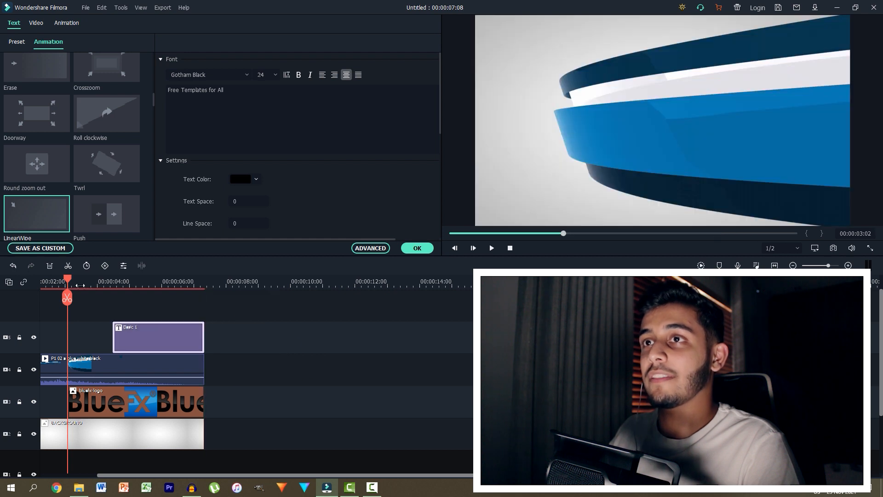
Close the title settings and place the LOGO 16 LENS clip at the timeline's start on a new track above all others.
key("Home")
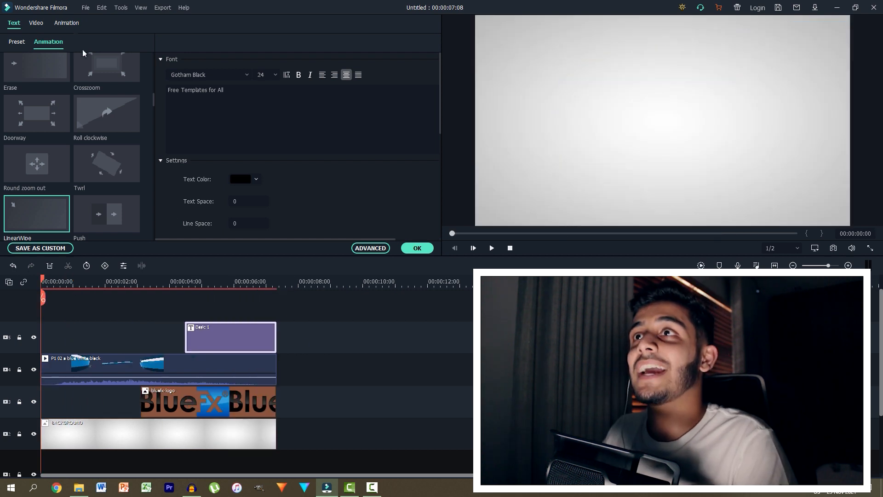
left_click(417, 248)
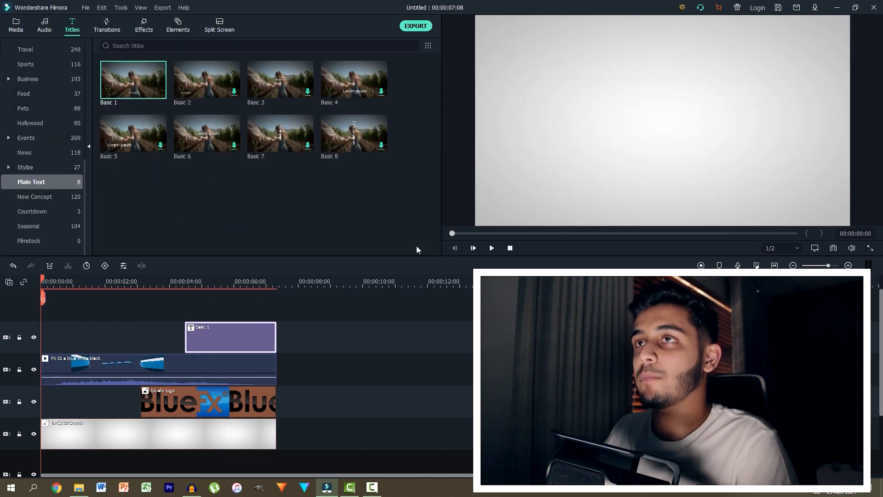
left_click(18, 25)
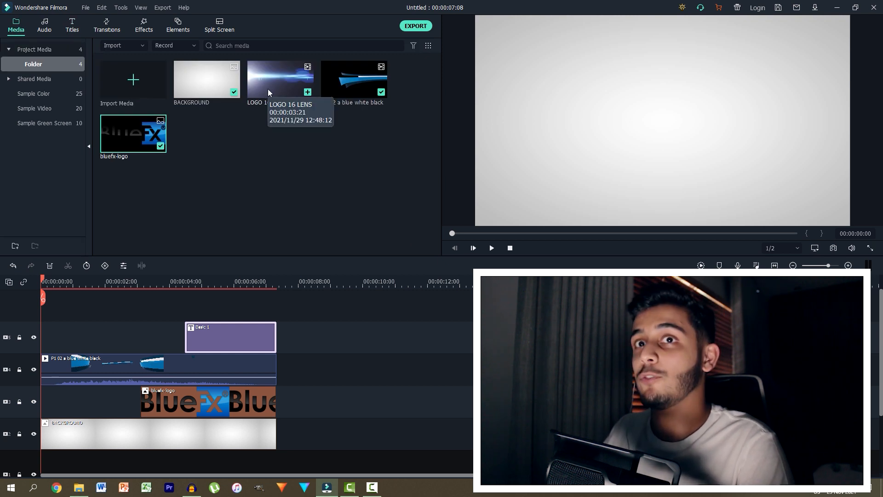
left_click_drag(271, 73, 37, 308)
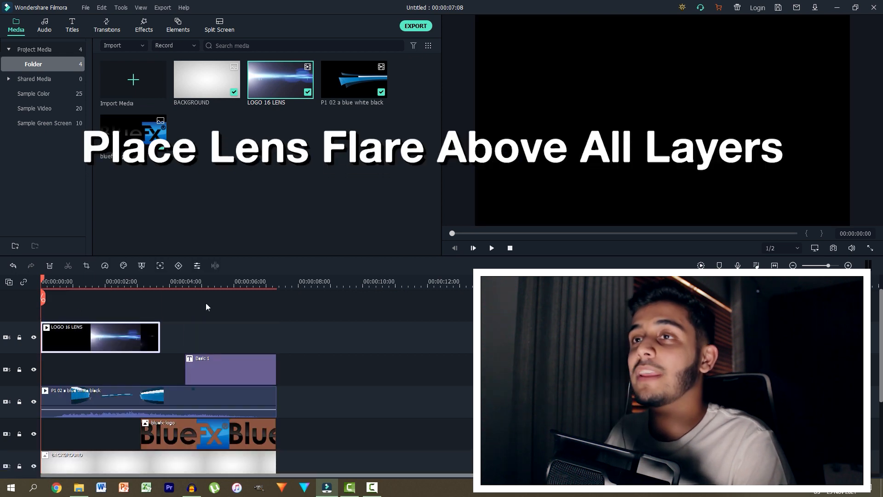
Set the LOGO 16 LENS clip's blending mode to Screen and play the composition from the start.
key("space")
key("space")
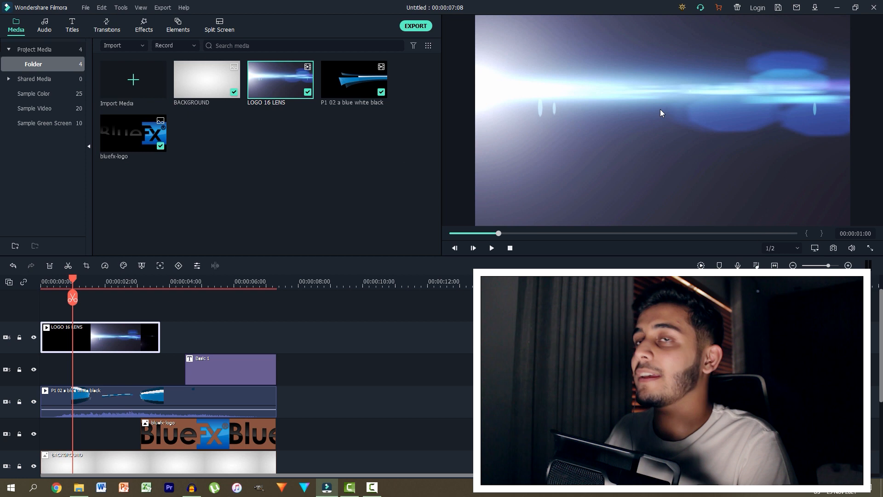
double_click(94, 340)
left_click(13, 63)
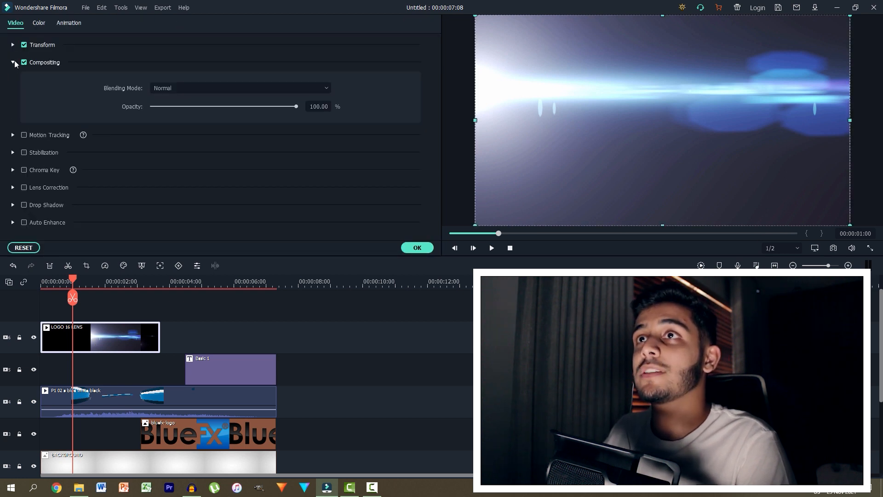
left_click(196, 87)
left_click(168, 196)
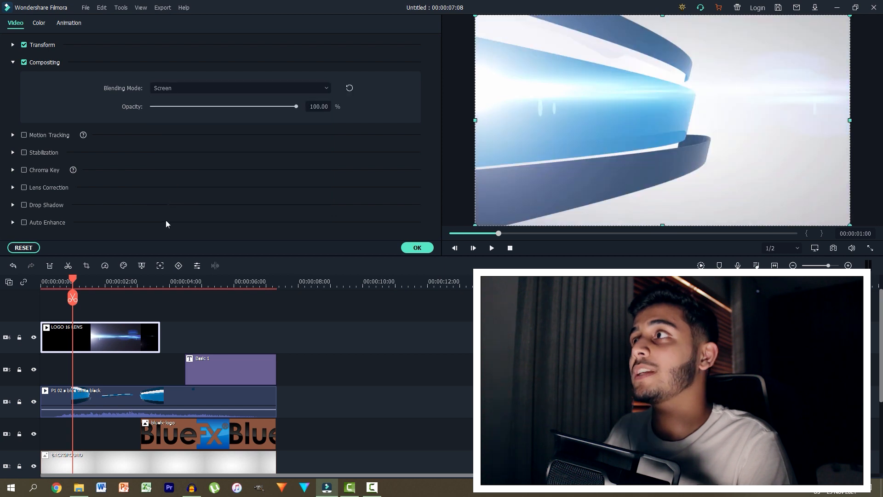
left_click_drag(73, 277, 43, 281)
key("space")
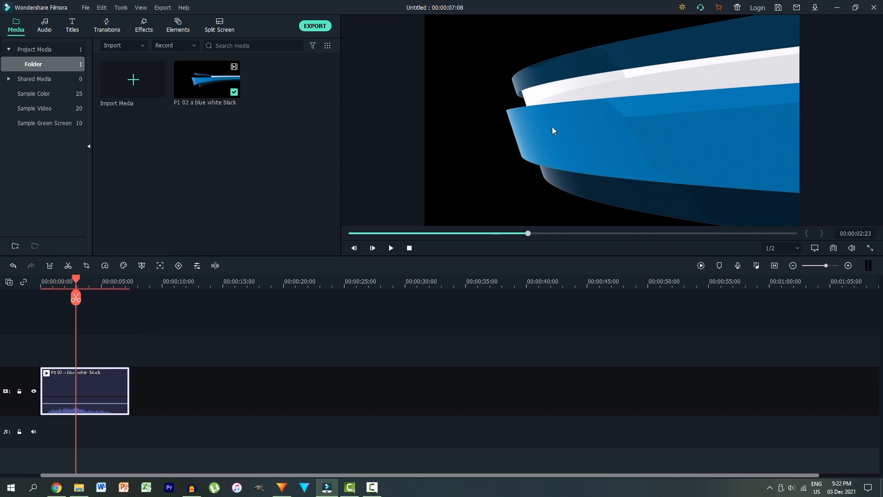
Switch to File Explorer to examine the ribbon colour variants in the Universal folder, and return to Filmora.
left_click(78, 487)
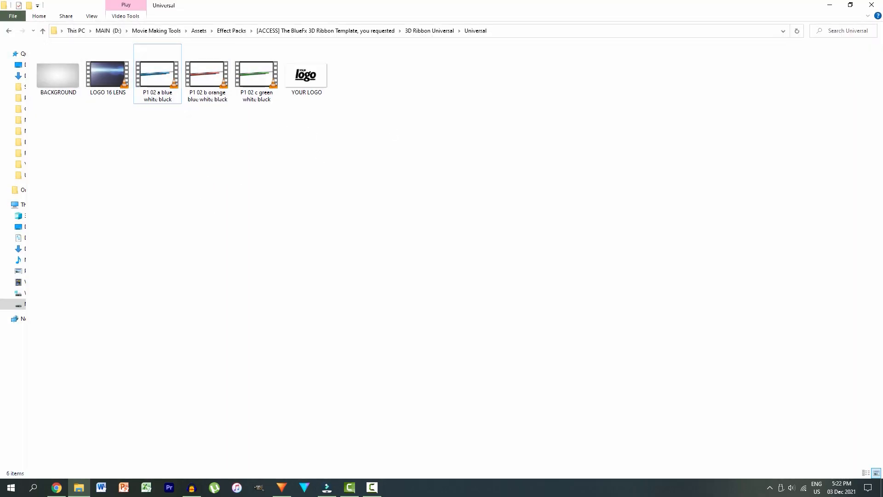
left_click(327, 487)
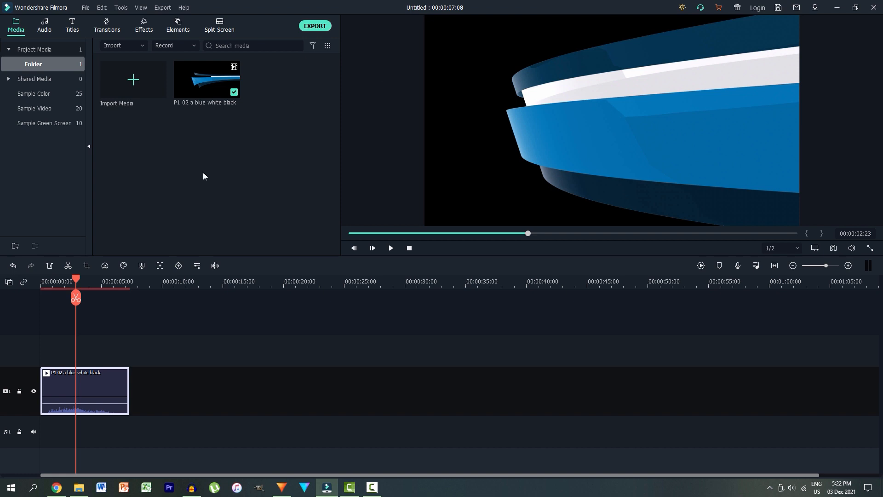
Open Color Correction for the P1 02 a blue white black clip, set the cyan HSL hue to 100 and lower the blue hue.
right_click(103, 390)
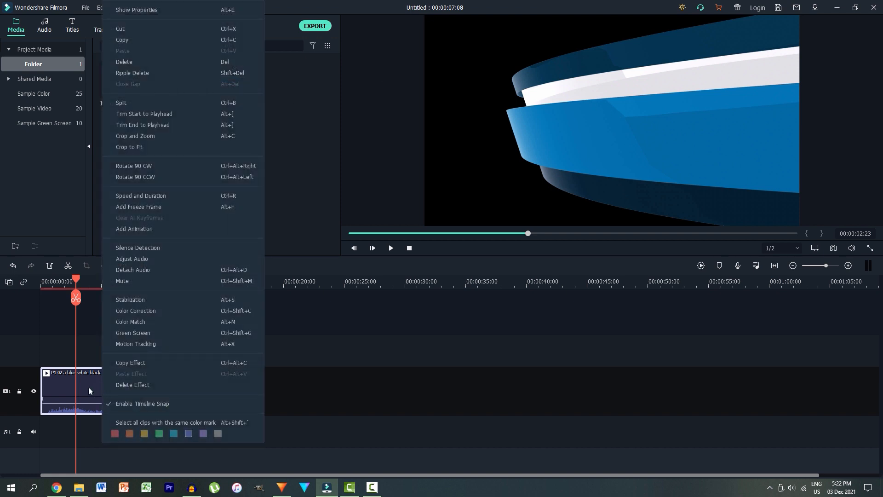
left_click(138, 313)
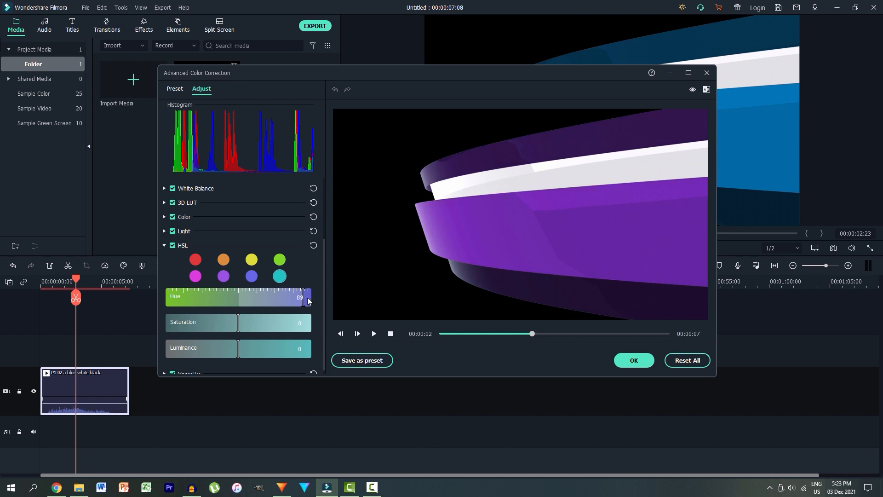
left_click_drag(308, 301, 311, 300)
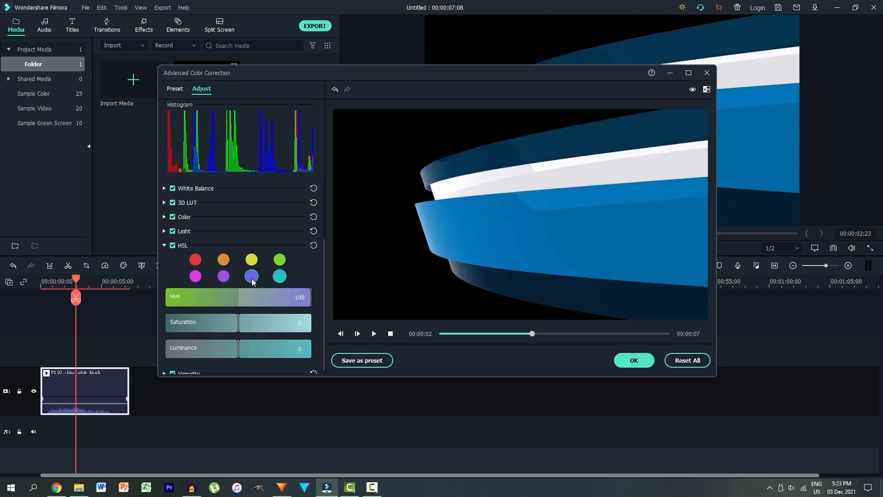
left_click(253, 280)
left_click_drag(238, 304, 172, 301)
Try further HSL hue shifts on the ribbon clip, adjusting the yellow and purple channels.
left_click(195, 276)
left_click(254, 264)
mouse_move(248, 304)
left_mouse_down()
mouse_move(295, 303)
mouse_move(233, 314)
mouse_move(238, 310)
left_mouse_up()
left_click(282, 277)
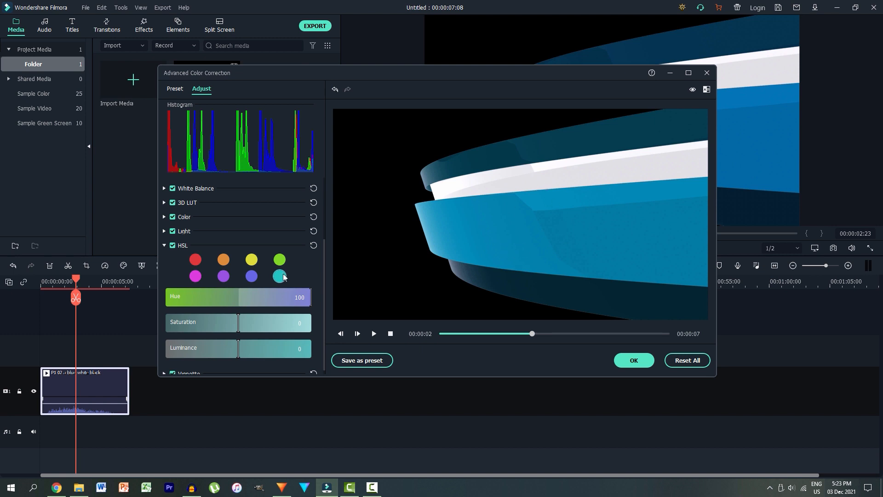
left_click(248, 277)
left_click(222, 277)
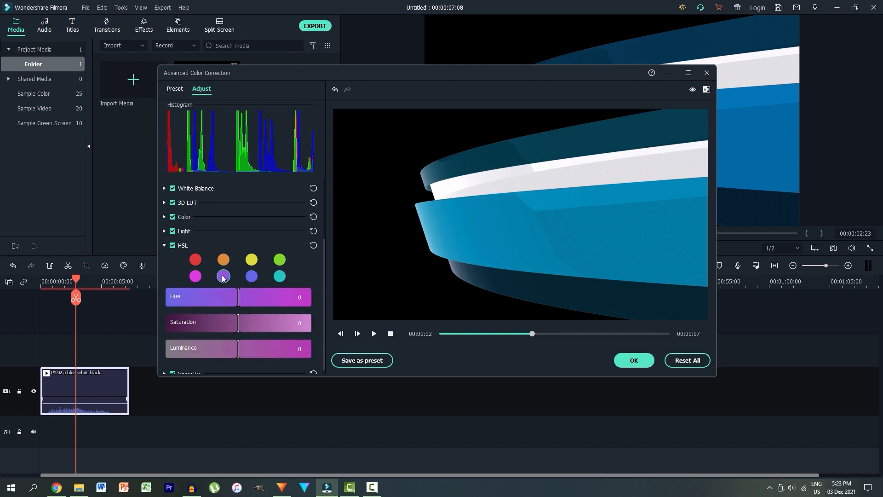
left_click_drag(294, 303, 227, 299)
left_click(195, 277)
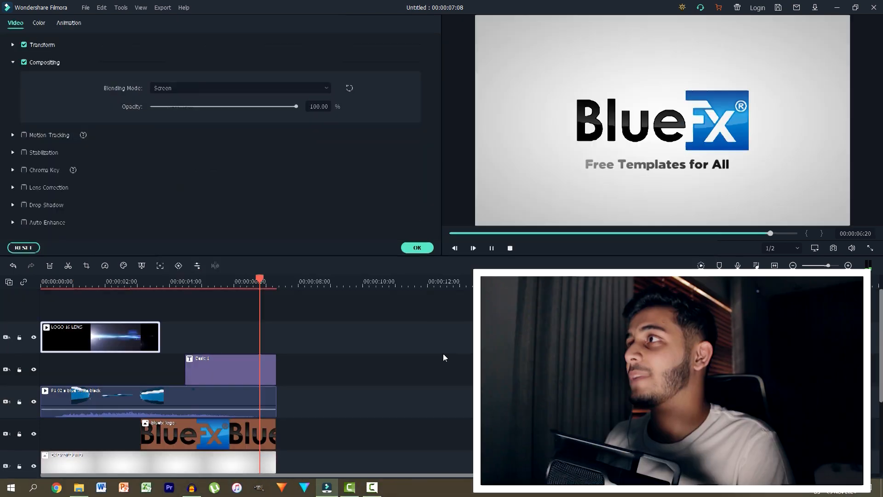